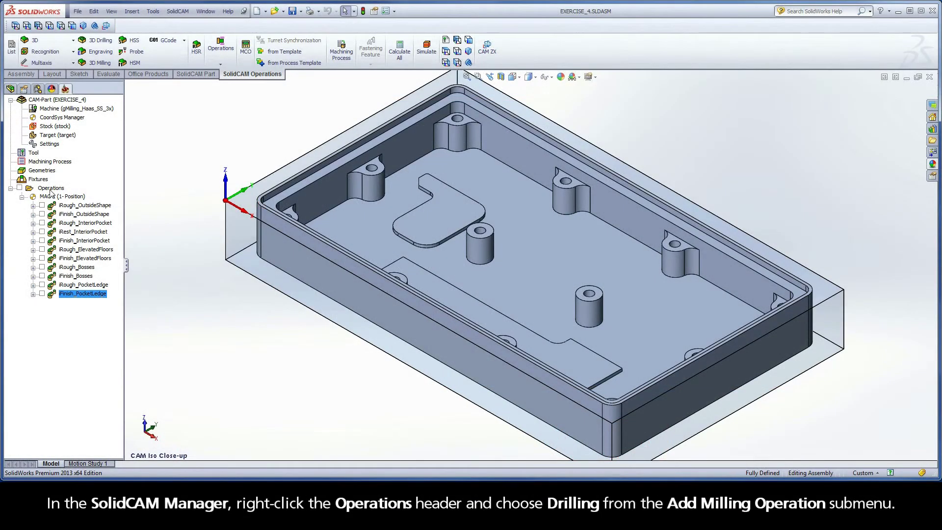
Add a new Drilling milling operation from the Operations context menu.
right_click(50, 190)
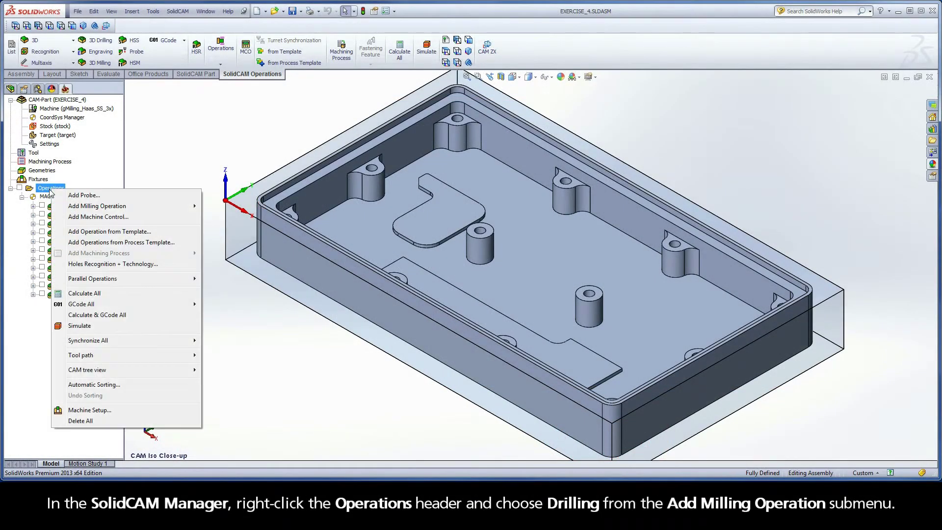
mouse_move(132, 206)
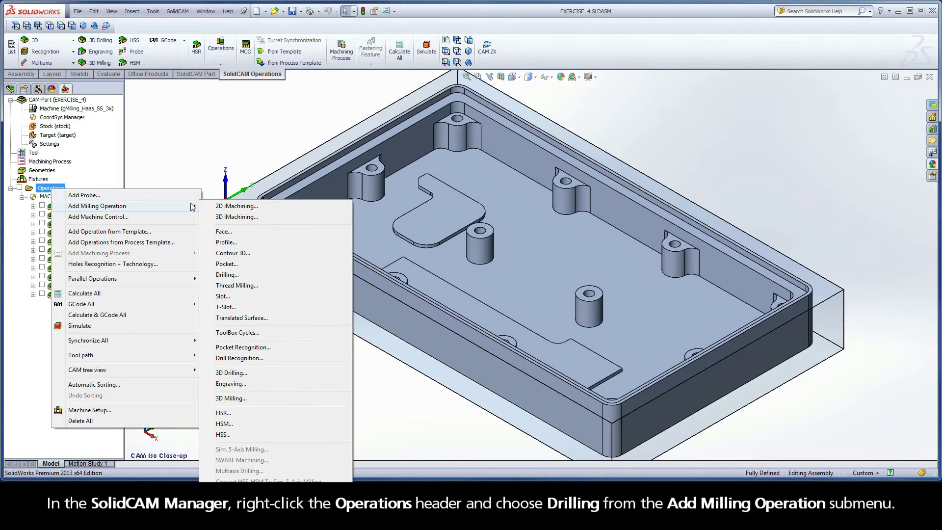
left_click(240, 278)
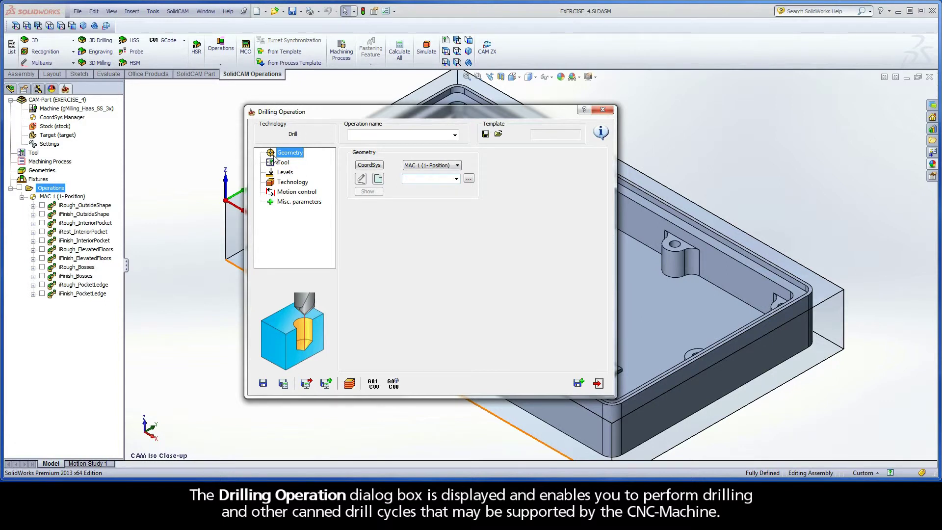
Start a new drill geometry named 'drill' from the Geometry page.
left_click(378, 180)
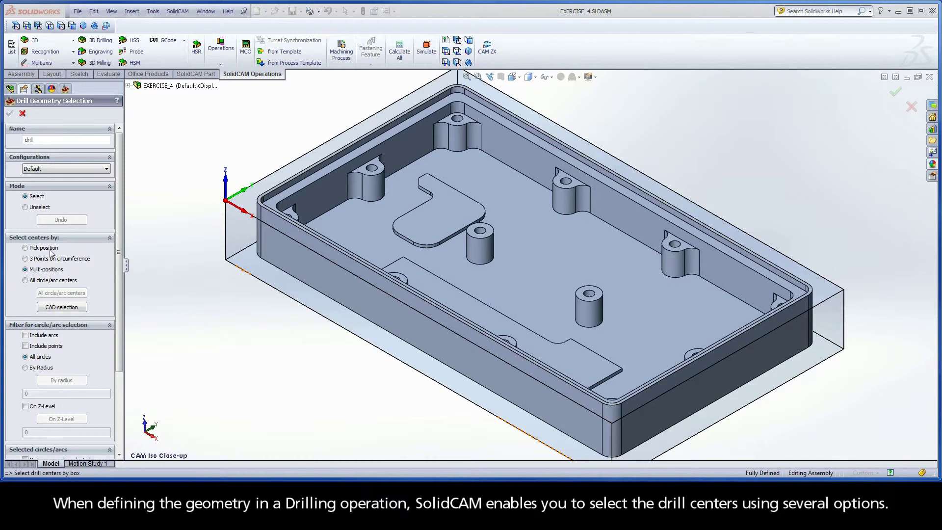
Select all twelve circle/arc hole centres as the drill geometry and confirm the selection.
left_click(25, 281)
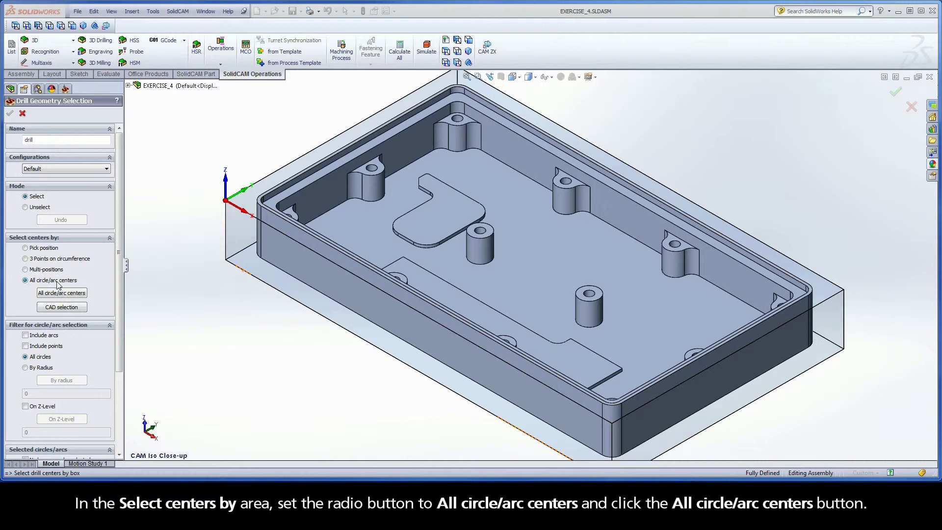
left_click(61, 292)
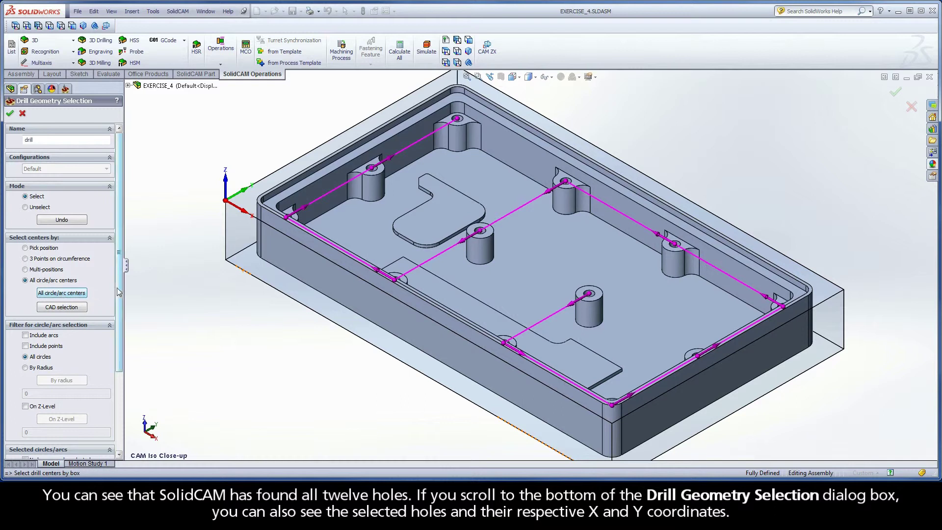
left_click_drag(118, 293, 106, 406)
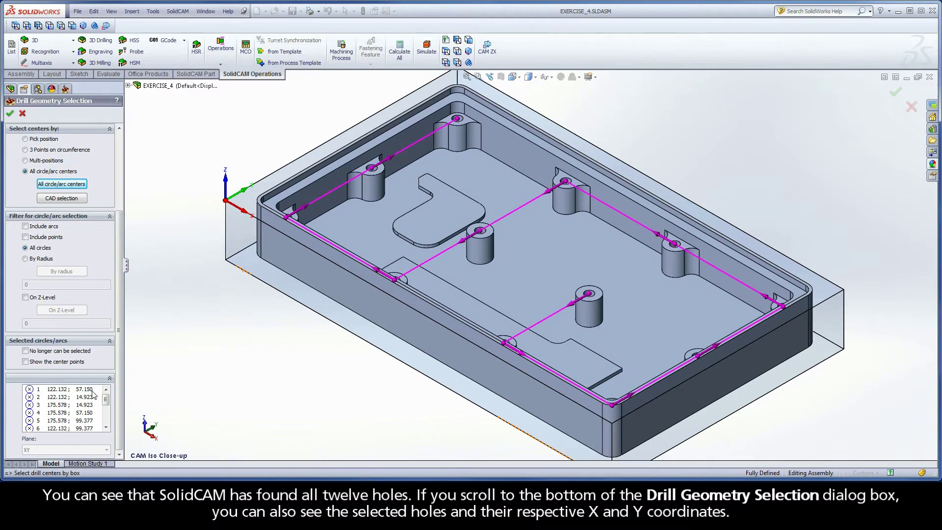
left_click(10, 114)
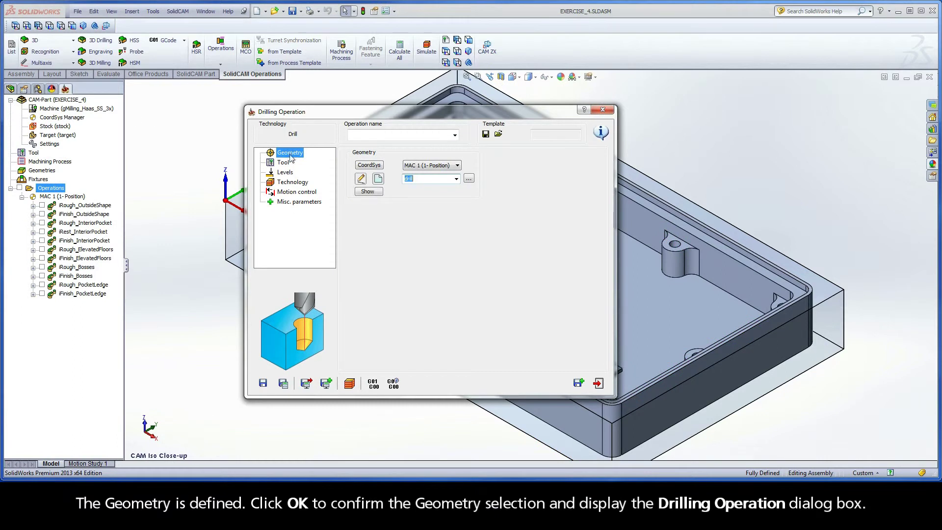
Open the part tool table and inspect tool 2, the 6 mm end mill.
left_click(284, 164)
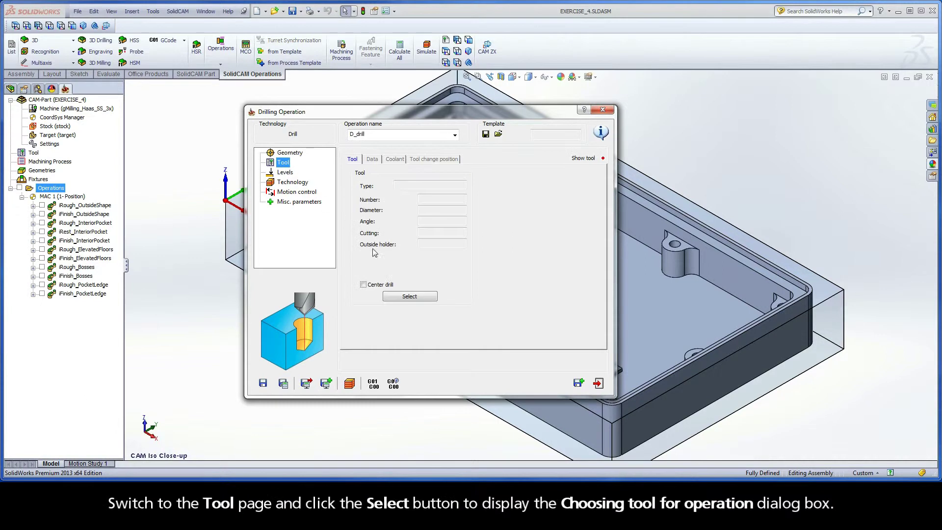
left_click(407, 297)
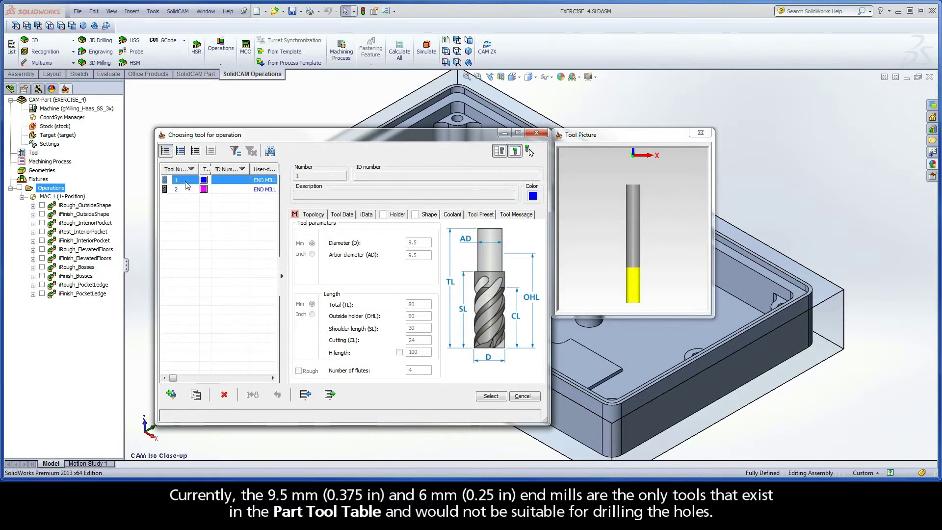
left_click(187, 191)
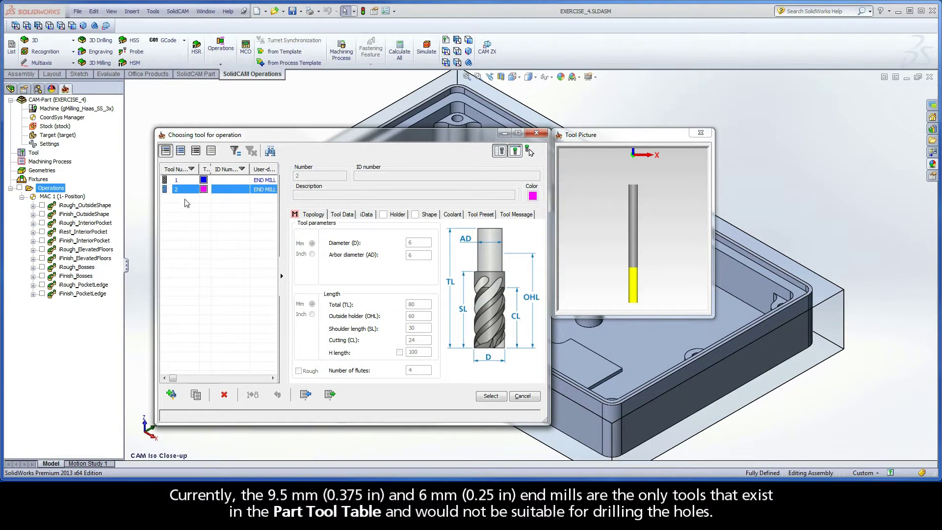
Add a new 4 mm DRILL tool as tool 3 and assign it to D_drill.
left_click(172, 394)
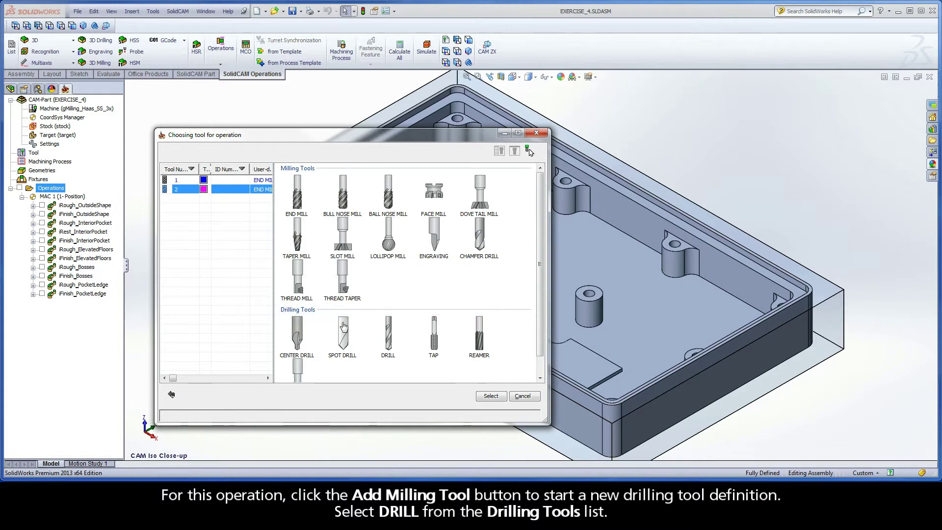
double_click(388, 336)
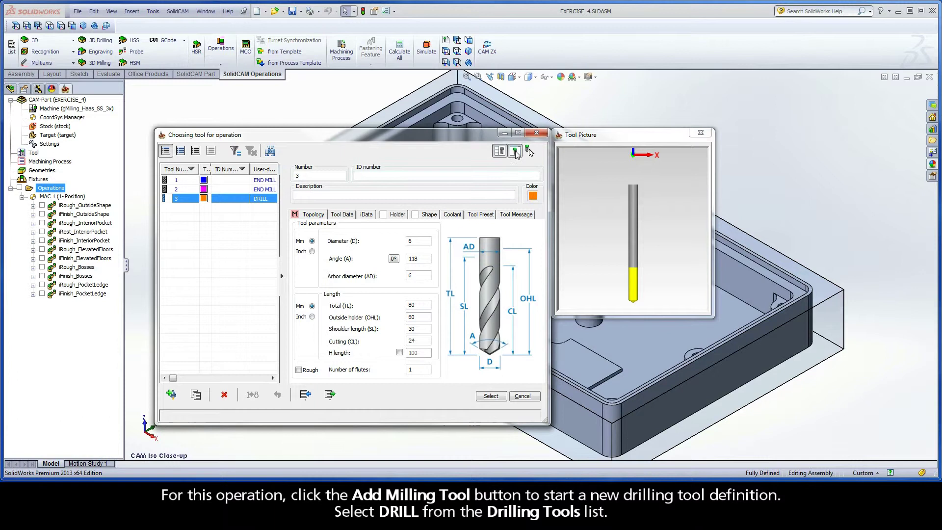
left_click(516, 153)
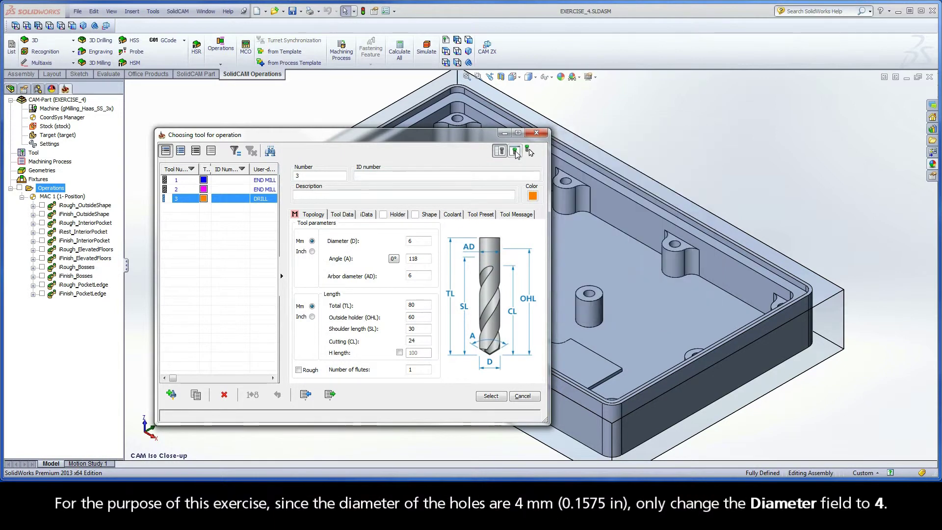
left_click(588, 295)
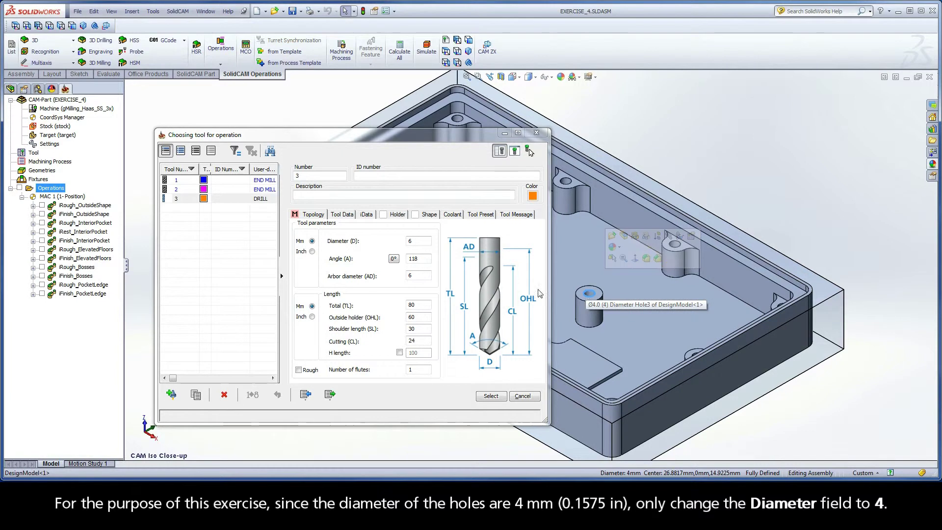
double_click(418, 241)
type("4")
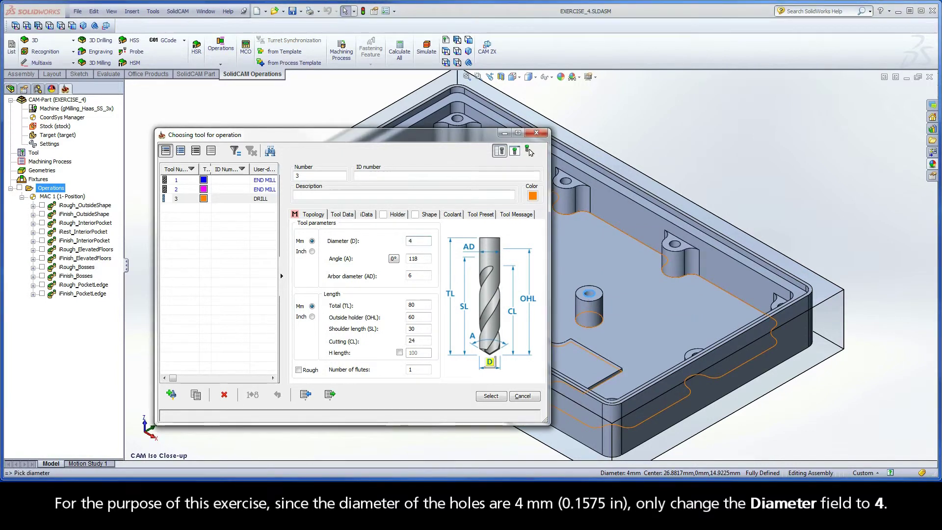
left_click(491, 396)
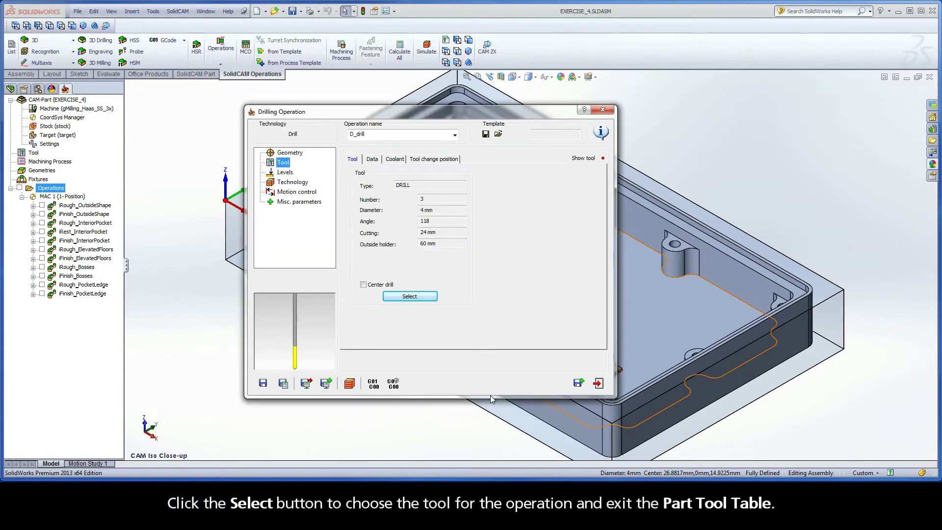
Set the upper level to -7.302 from a boss top face, giving drill depth 18.098.
left_click(286, 173)
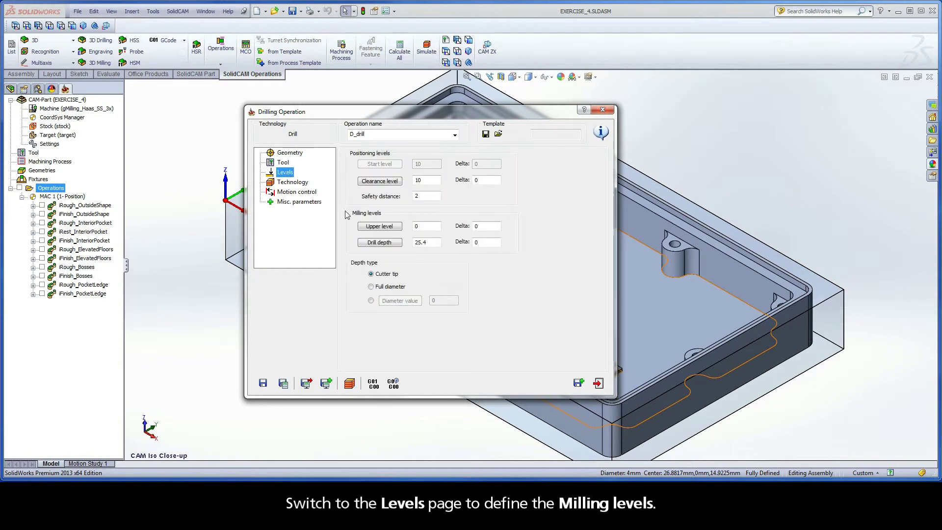
left_click(381, 226)
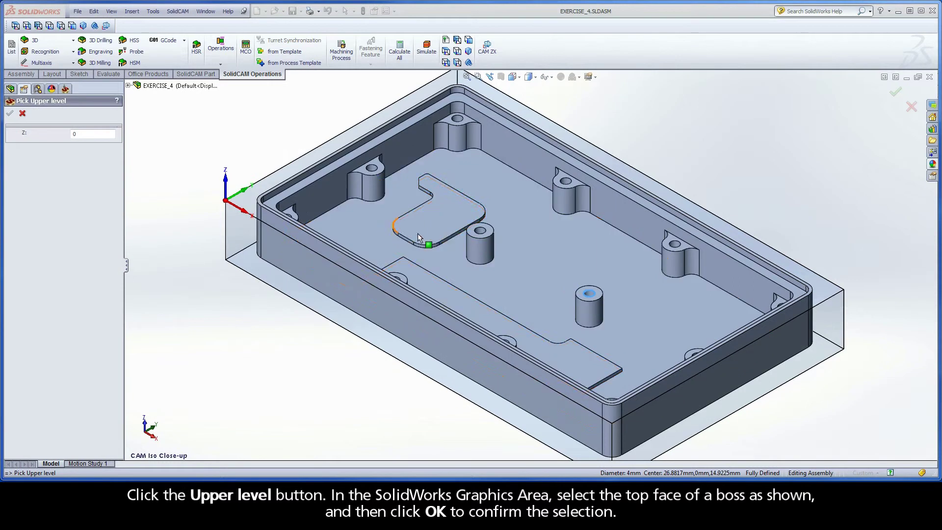
left_click(490, 231)
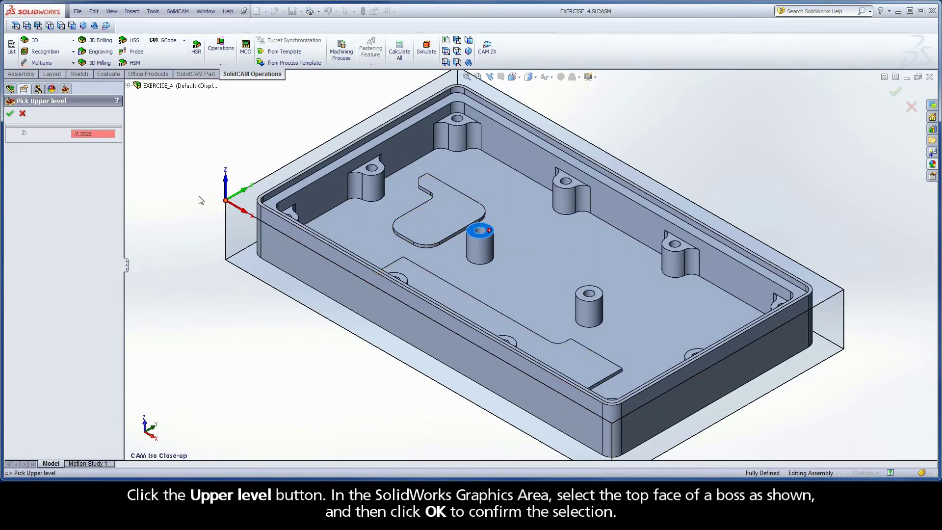
left_click(10, 114)
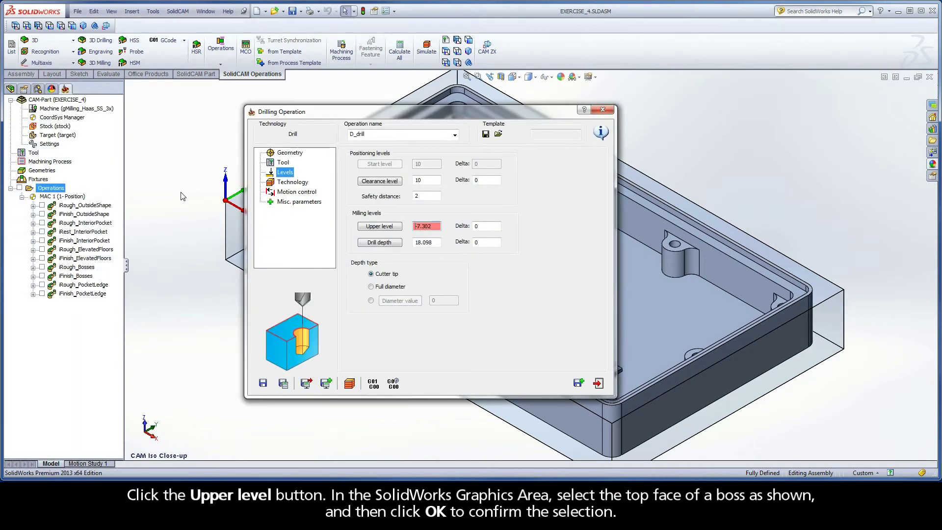
left_click(380, 243)
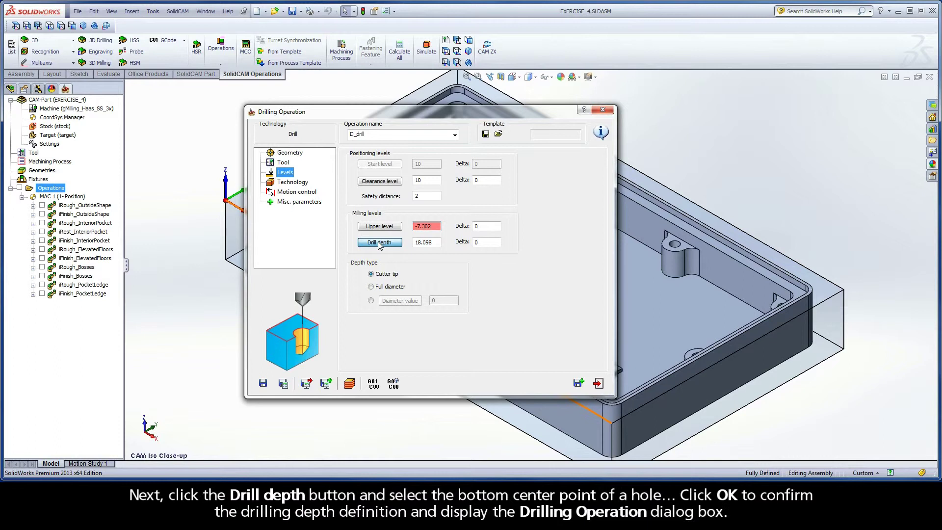
In the Holes view, set drill depth to 11.202 from a hole's bottom centre.
right_click(172, 155)
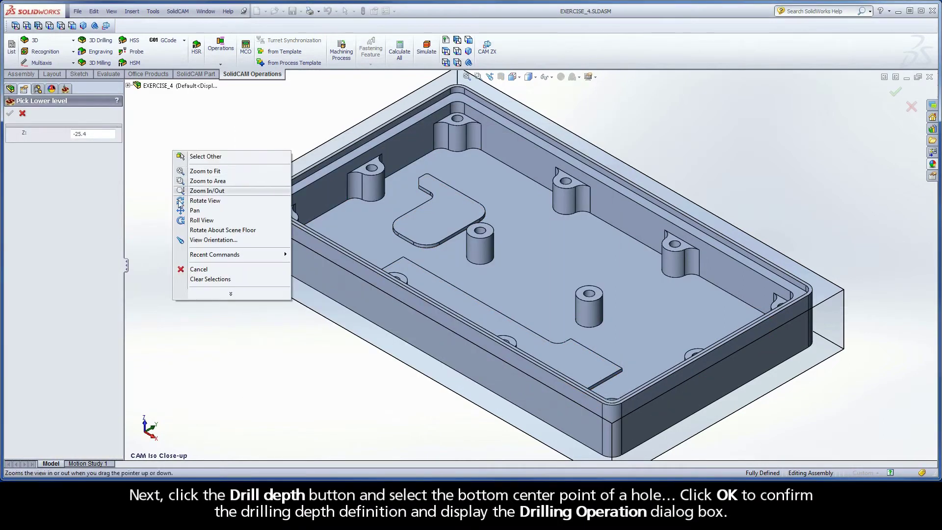
left_click(206, 240)
left_click(182, 263)
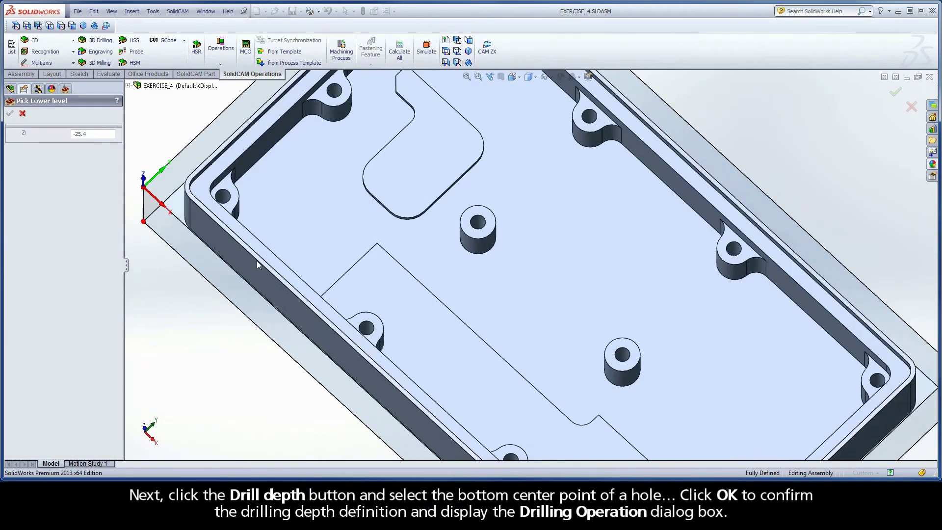
left_click(477, 232)
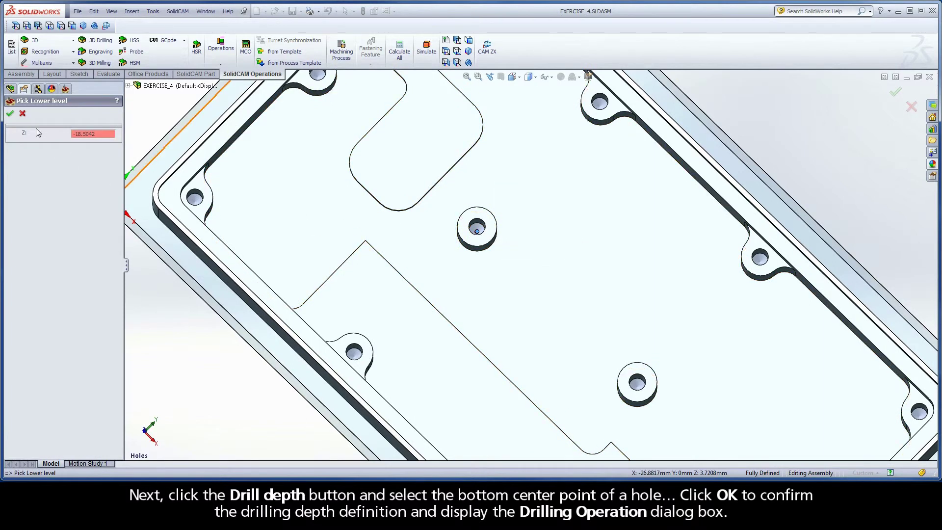
left_click(10, 113)
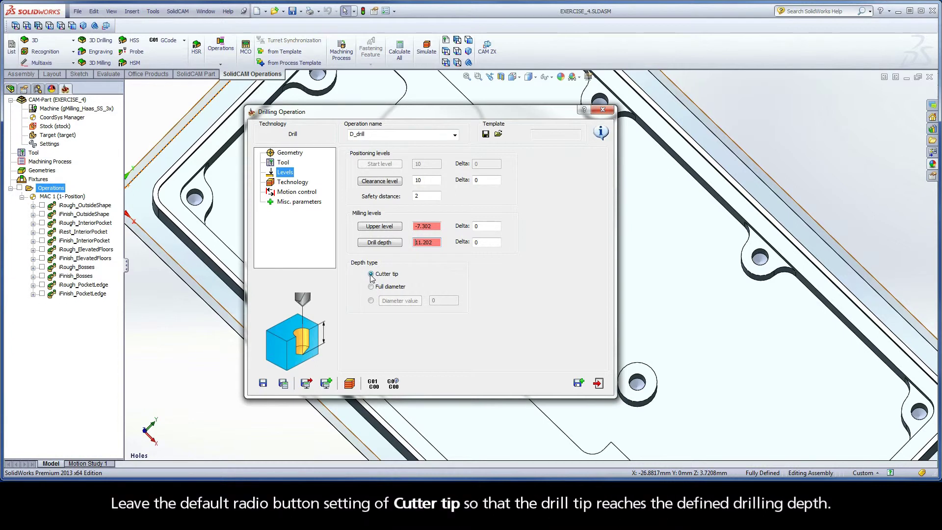
Keep the Cutter tip depth type and go to the Technology page.
left_click(371, 275)
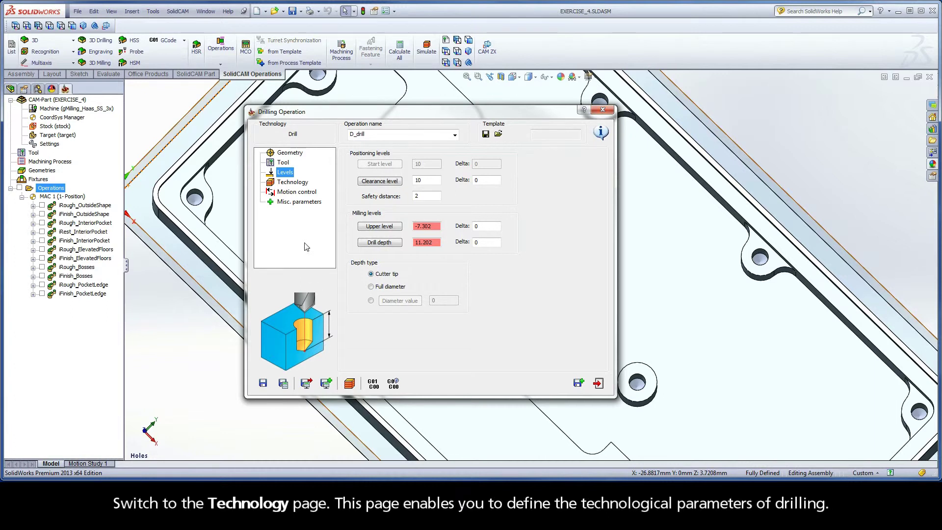
left_click(294, 186)
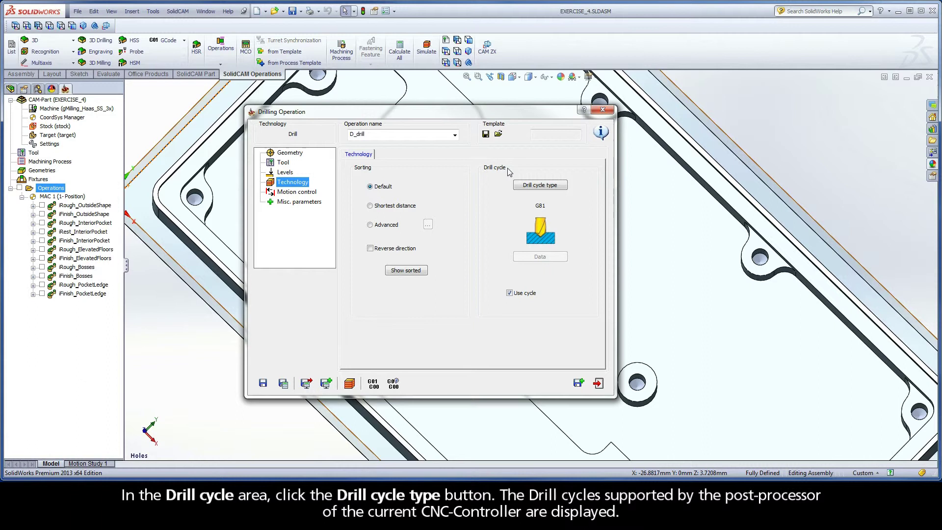
Choose the standard G81 drill cycle for D_drill.
left_click(534, 184)
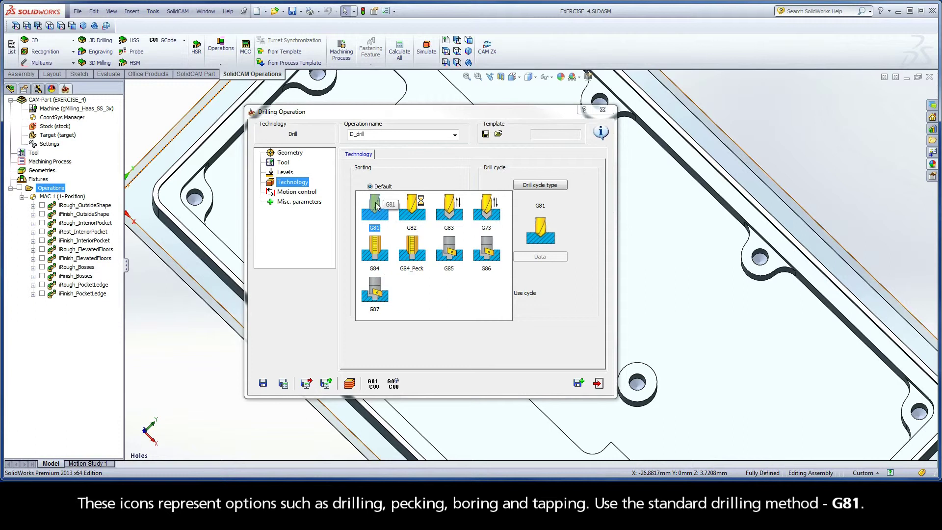
left_click(375, 206)
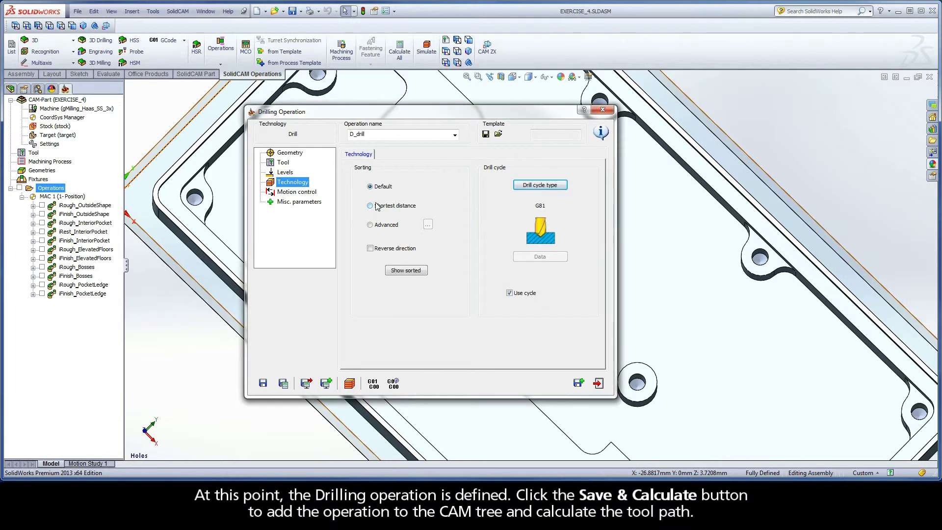
Save and calculate D_drill, then play its Host CAD simulation in the CAM Iso Close-up view.
left_click(284, 384)
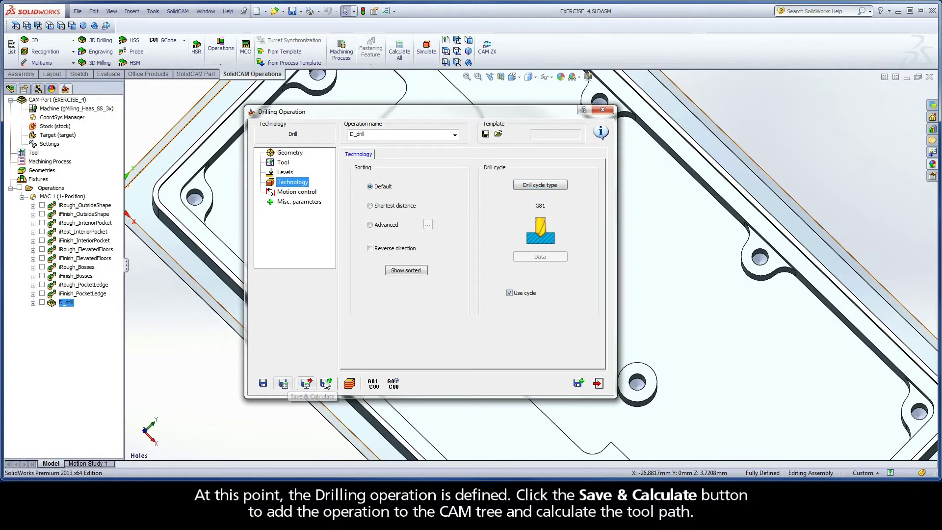
left_click(350, 384)
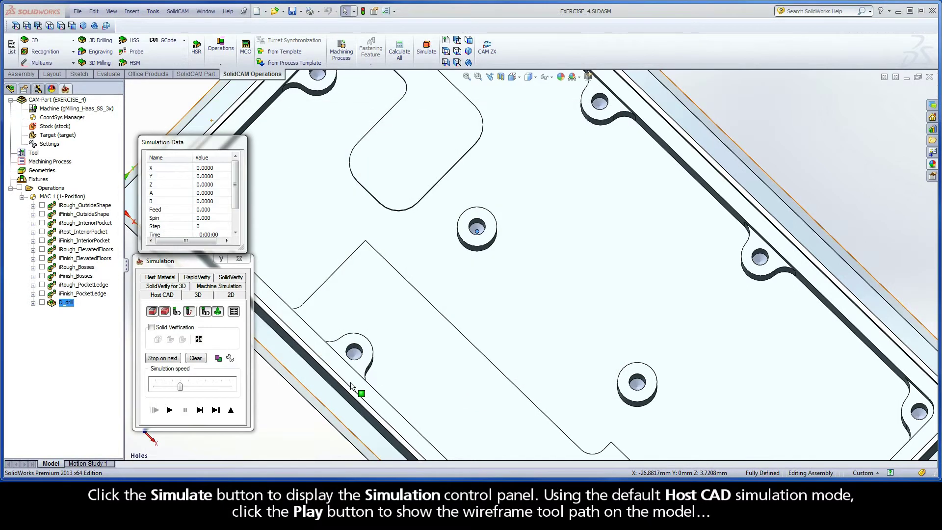
right_click(260, 366)
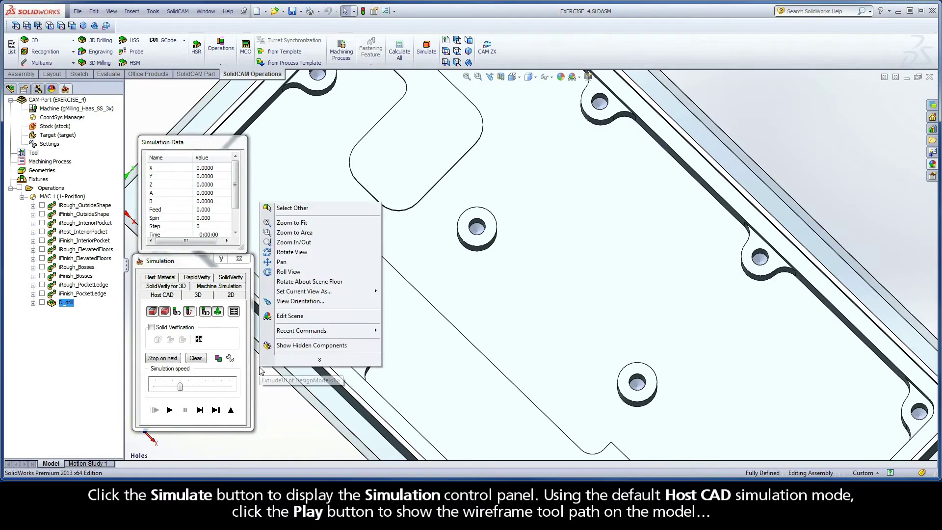
left_click(297, 301)
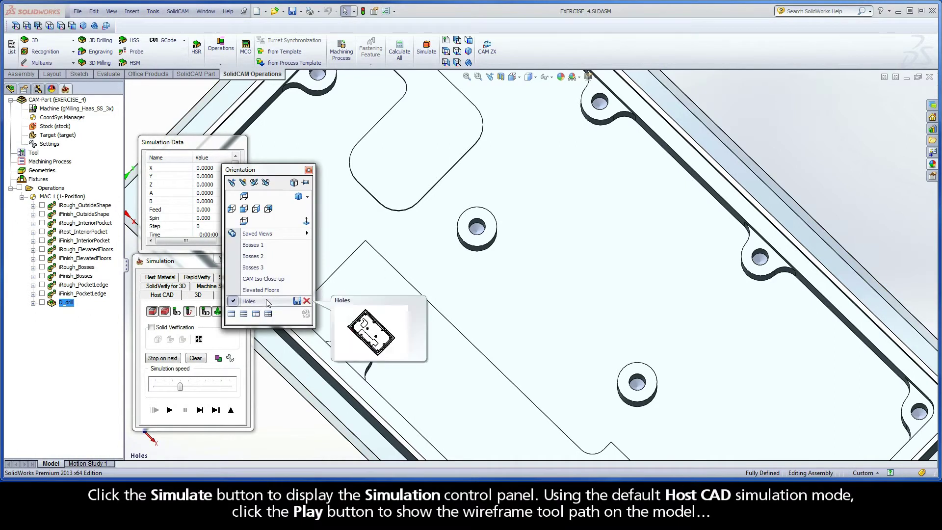
left_click(261, 279)
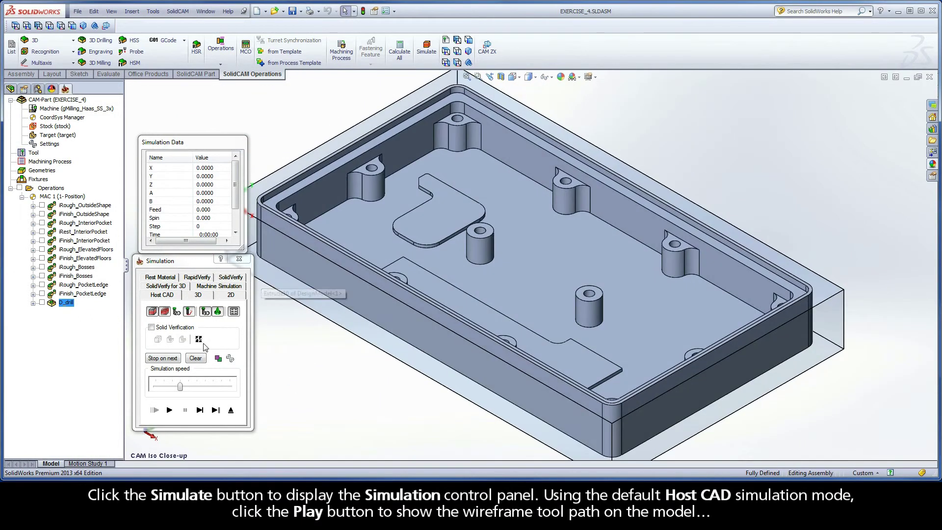
left_click(169, 411)
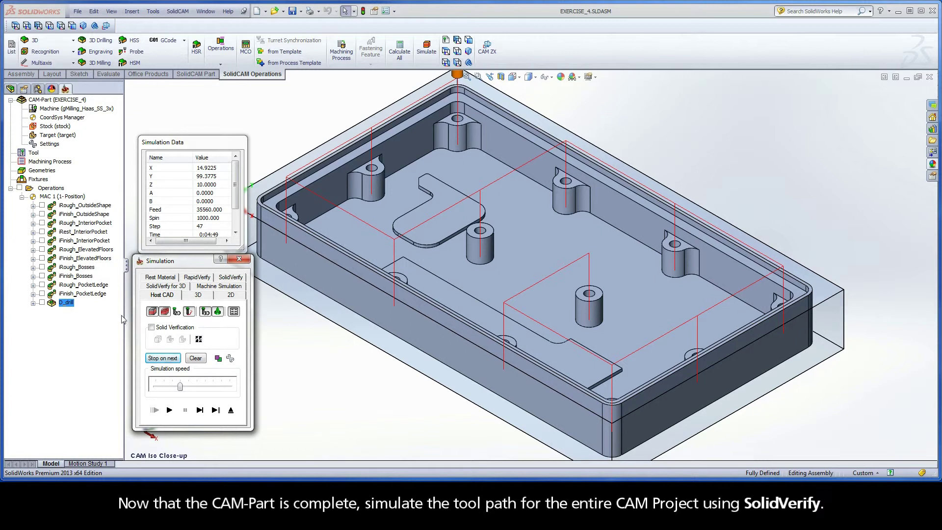
Run a SolidVerify simulation of all operations, raising the speed until the drilled bosses finish.
left_click(51, 189)
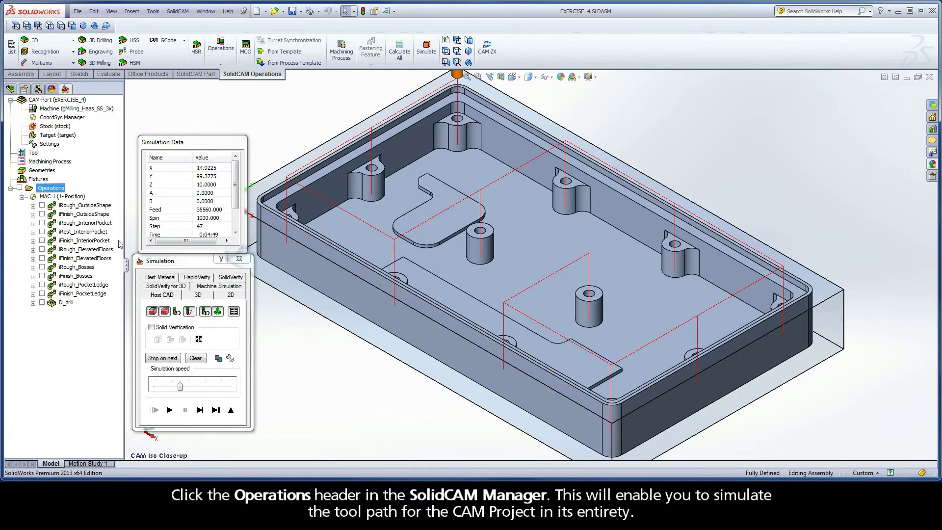
left_click(231, 277)
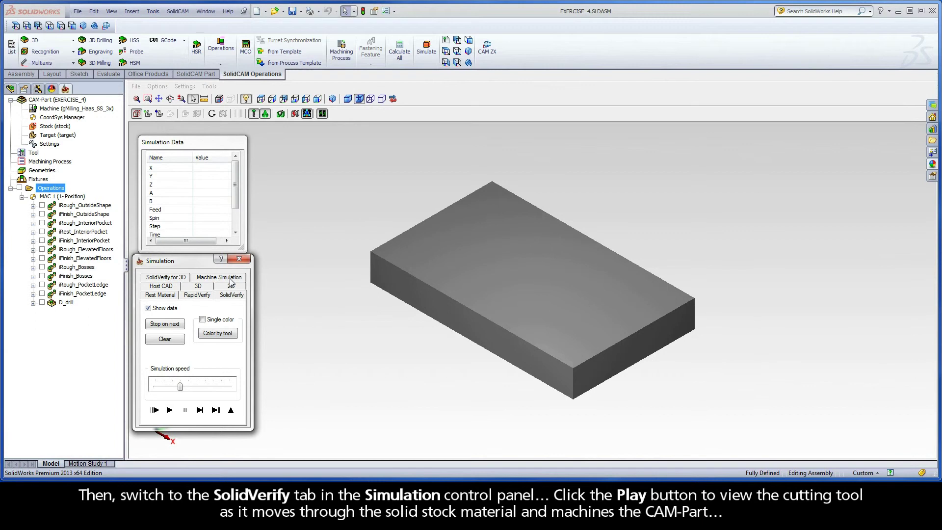
left_click(170, 411)
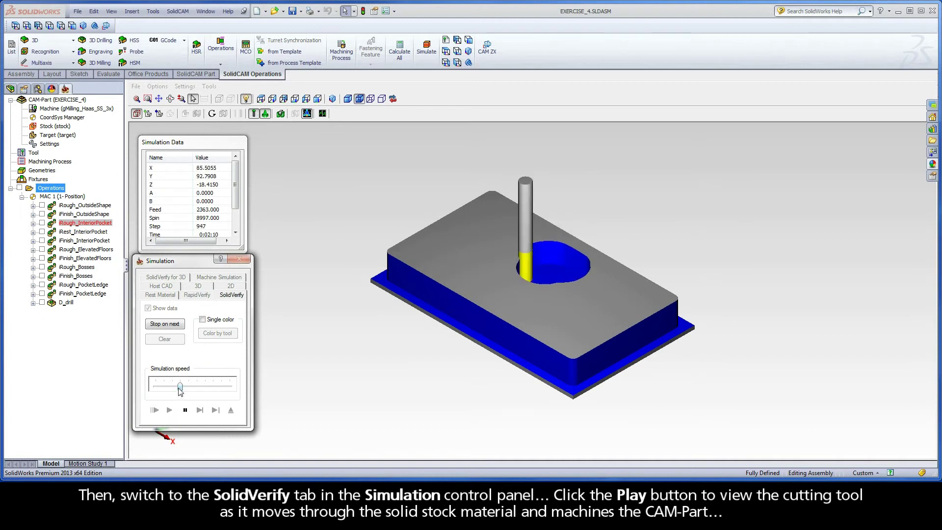
left_click_drag(181, 389, 196, 388)
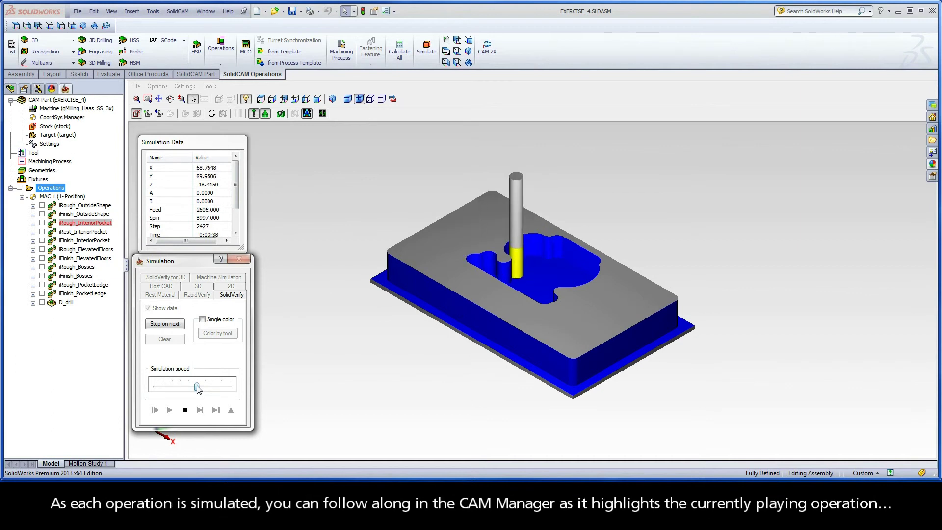
left_click_drag(197, 388, 215, 387)
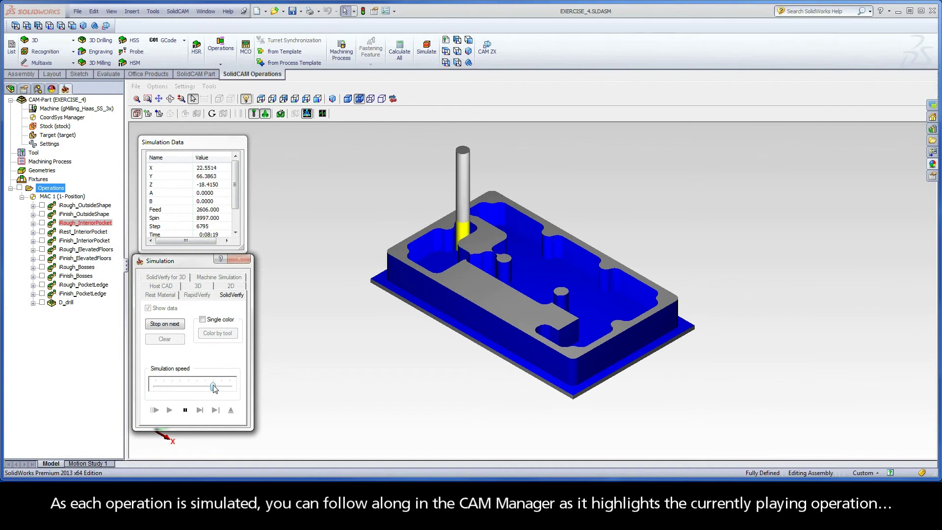
left_click_drag(214, 389, 233, 388)
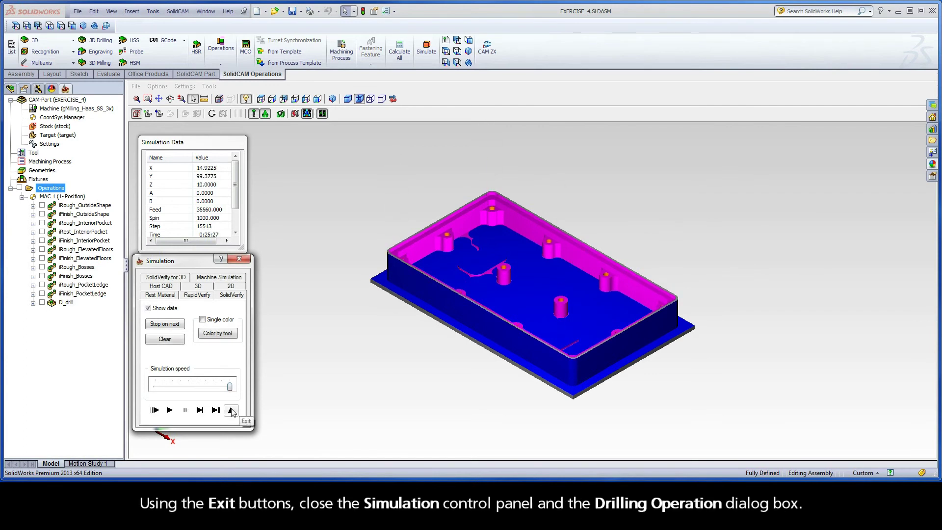
Exit the simulation and Drilling Operation dialog, then close the CAM-Part.
left_click(231, 411)
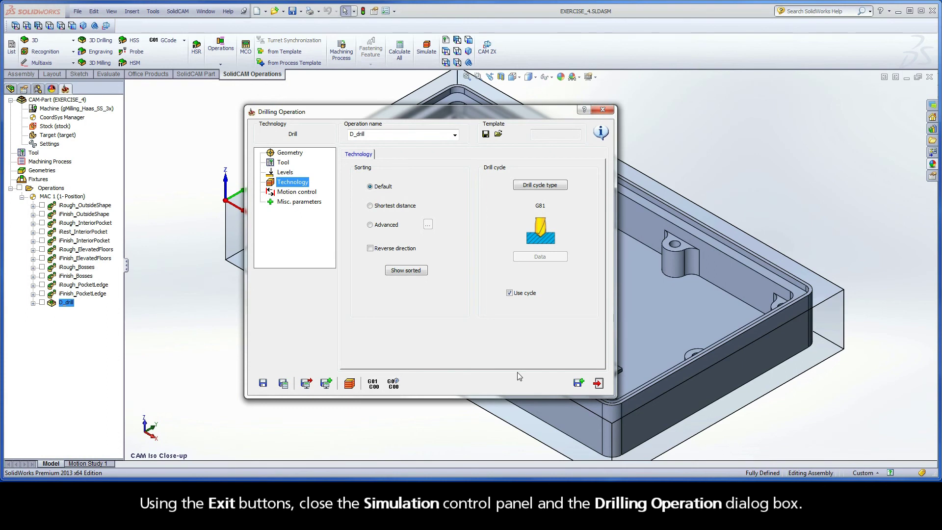
left_click(598, 383)
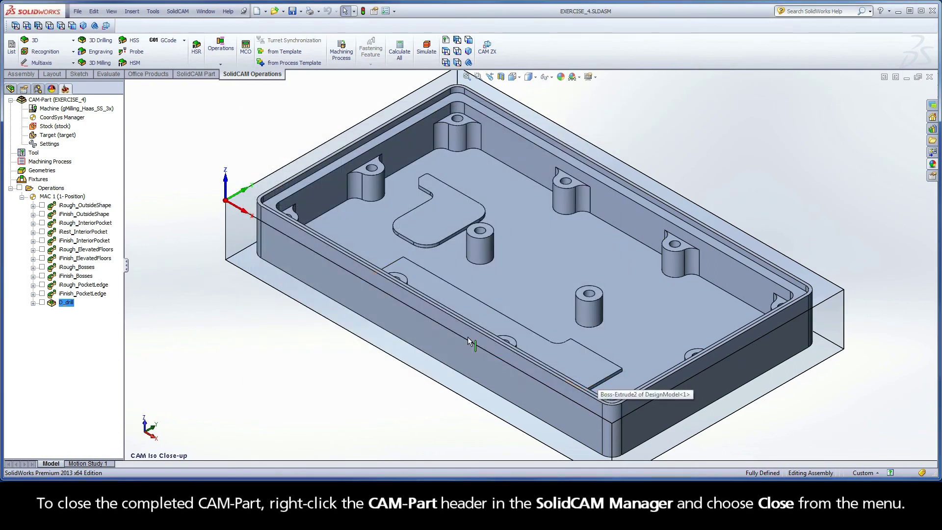
right_click(53, 100)
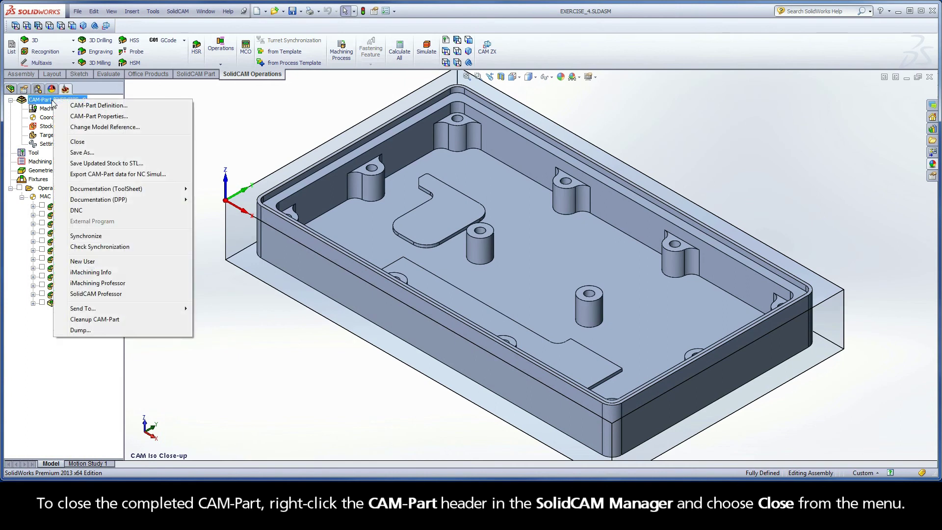
left_click(86, 143)
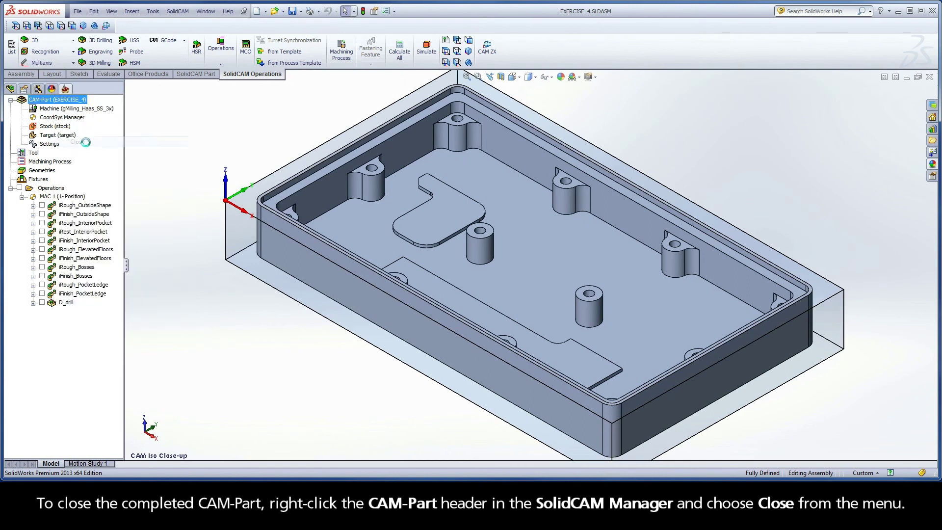